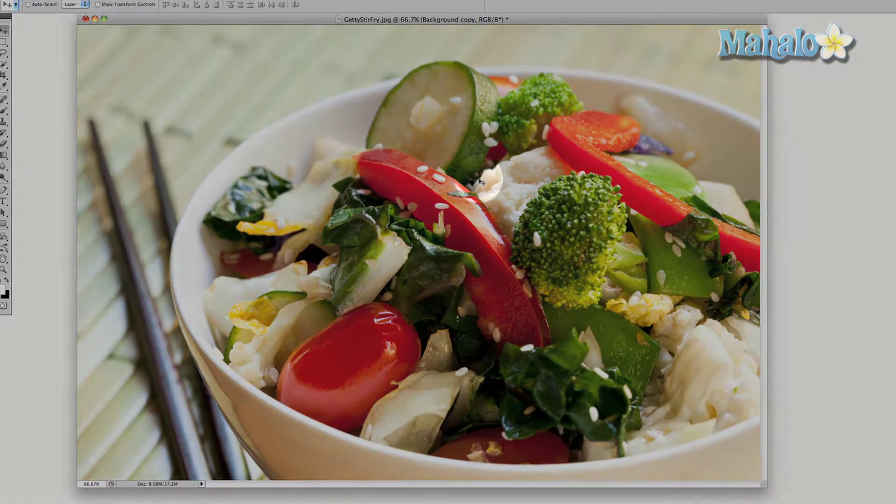
Move the Background copy layer away across the canvas with the Move tool, then return it to its original place
left_click_drag(379, 154, 515, 160)
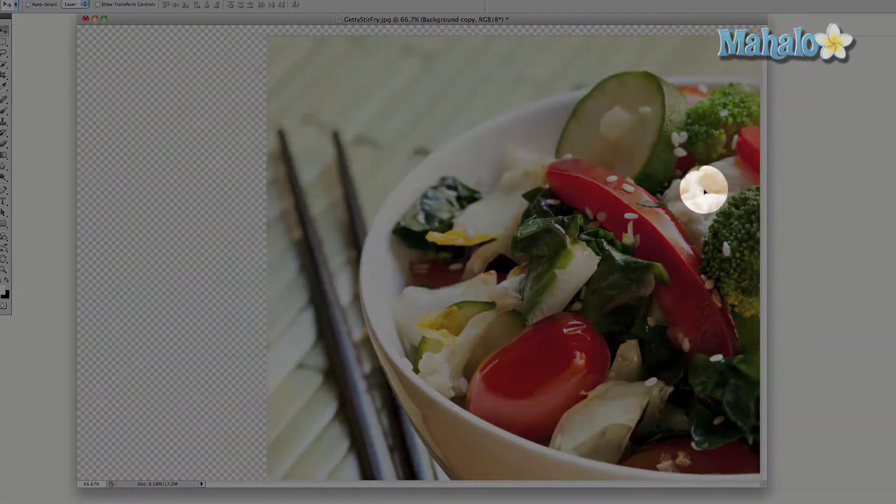
left_click_drag(704, 191, 479, 182)
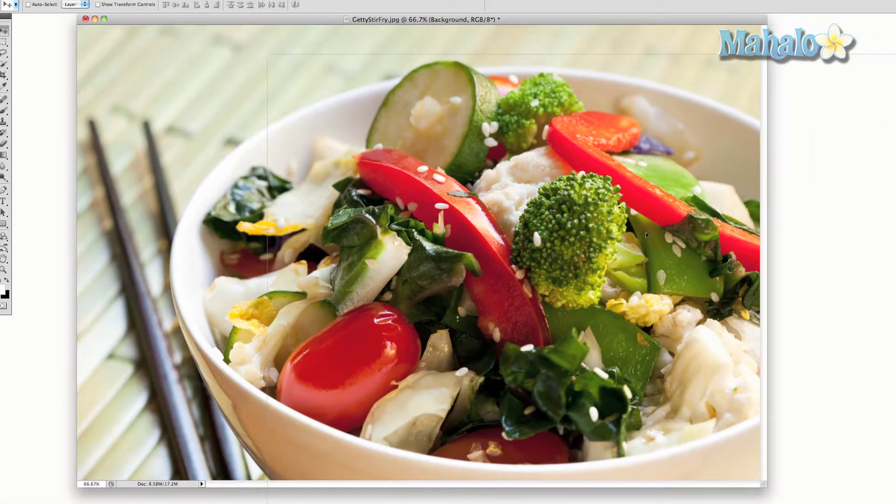
Try to move the locked Background layer with the Move tool and dismiss the warnings
left_click(555, 226)
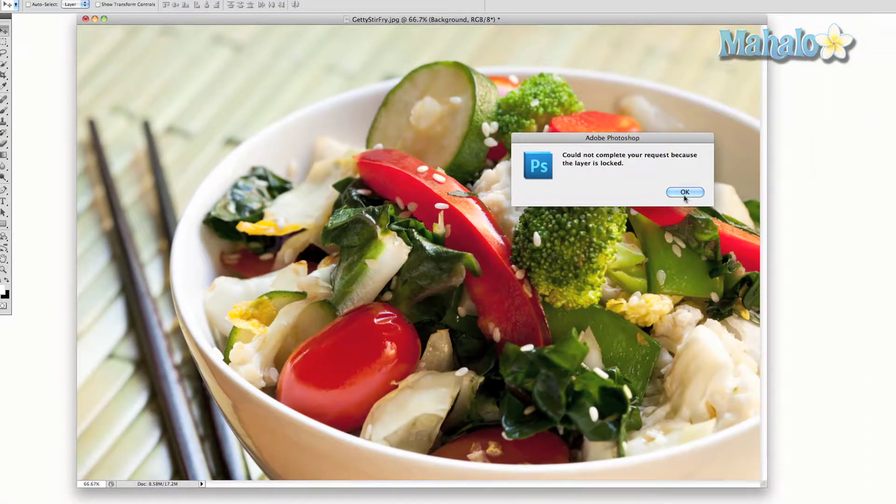
left_click(685, 192)
left_click(620, 244)
left_click(688, 192)
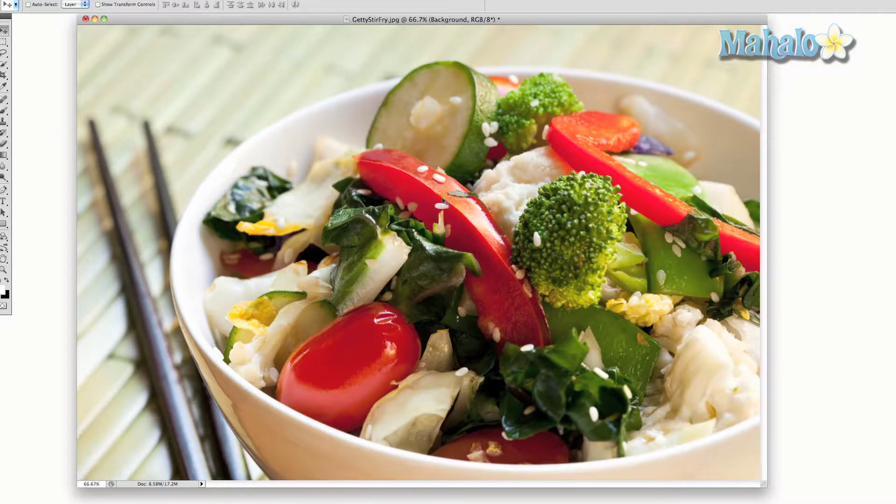
Create a new blank 1024 x 768 pixel document and bring the GettyStirFry.jpg window back to the front
key("ctrl+n")
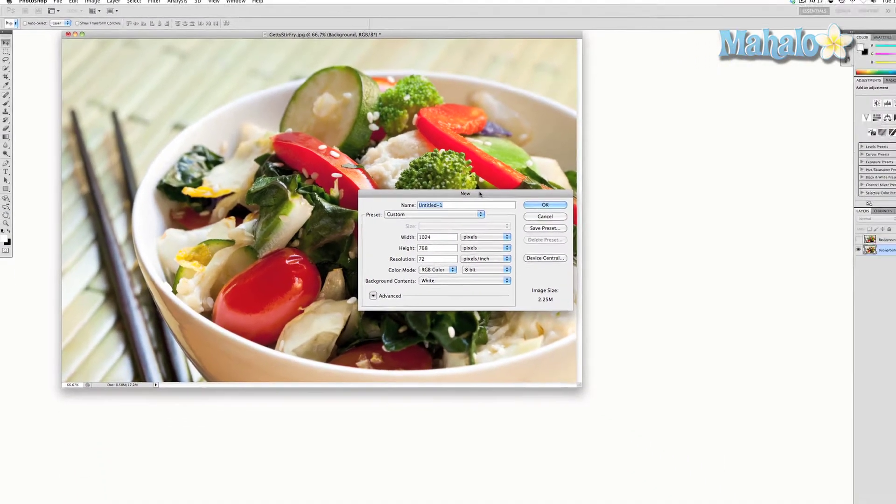
key("Return")
left_click(213, 38)
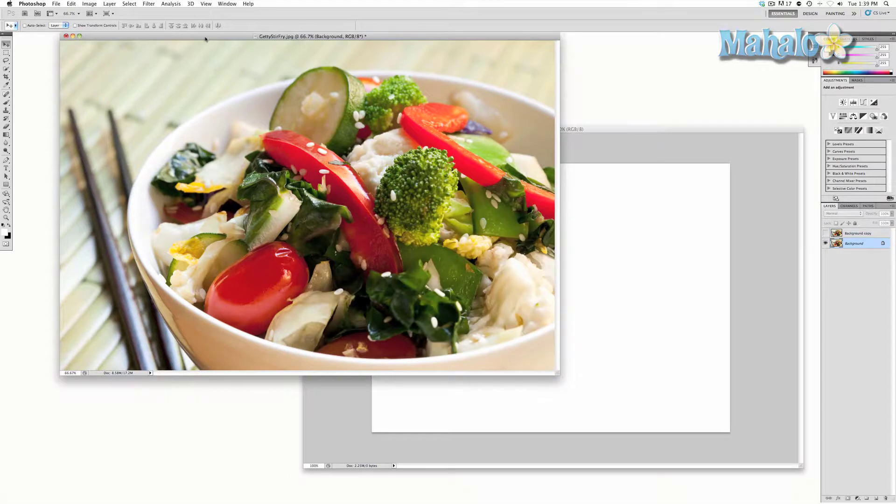
Copy the stir-fry Background layer into the blank document with the Move tool, then close that document
left_click_drag(384, 134, 574, 237)
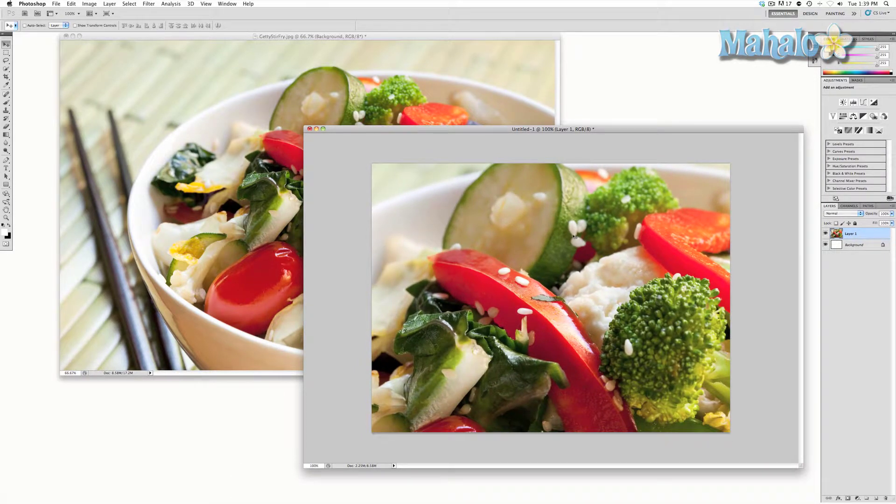
left_click(311, 129)
left_click(419, 160)
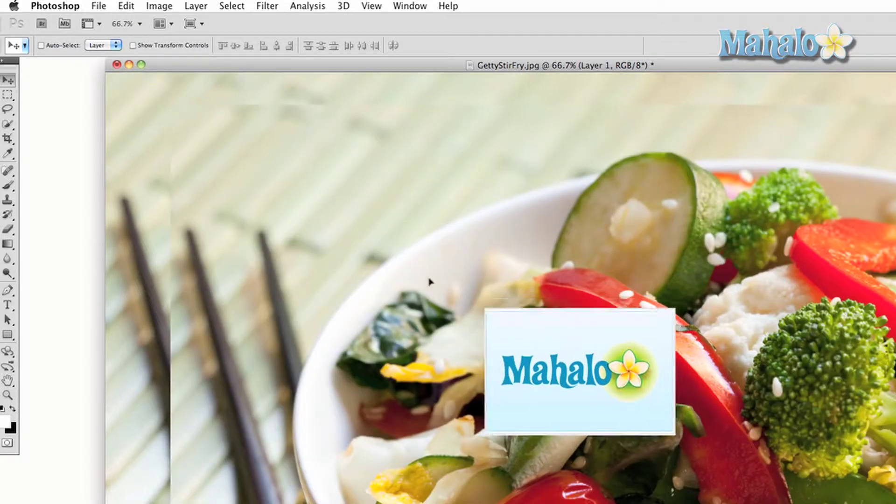
Reposition the Mahalo logo, then enable Auto-Select for layers and shift both the logo and the Background copy image
left_click_drag(427, 277, 391, 251)
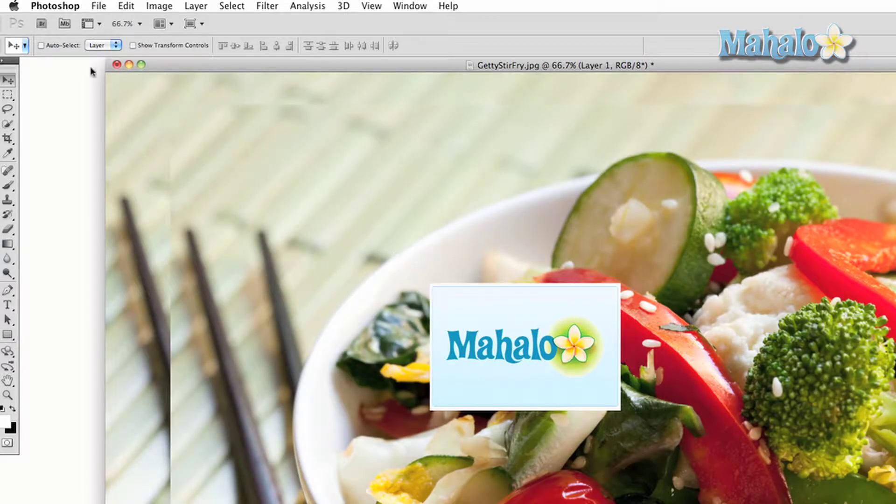
left_click(41, 46)
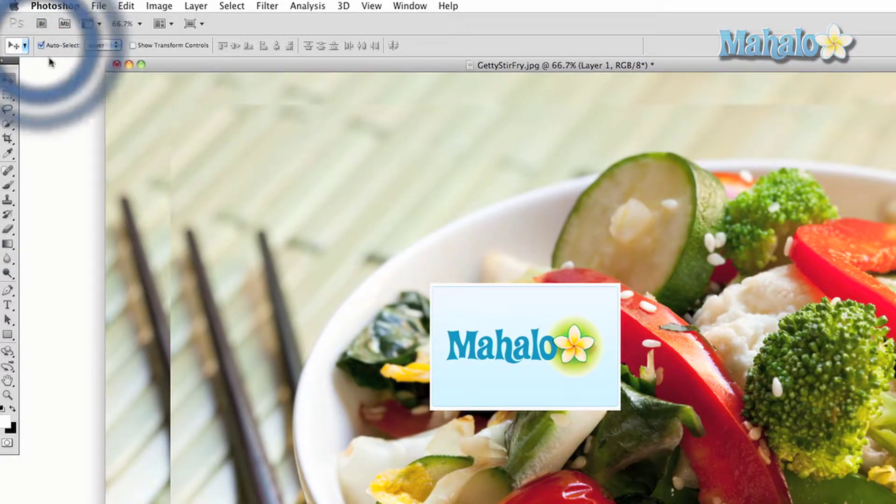
left_click_drag(468, 332, 498, 316)
left_click_drag(303, 234, 321, 261)
Turn off Auto-Select and reposition the Background copy layer, even when starting the move over the logo
left_click(41, 46)
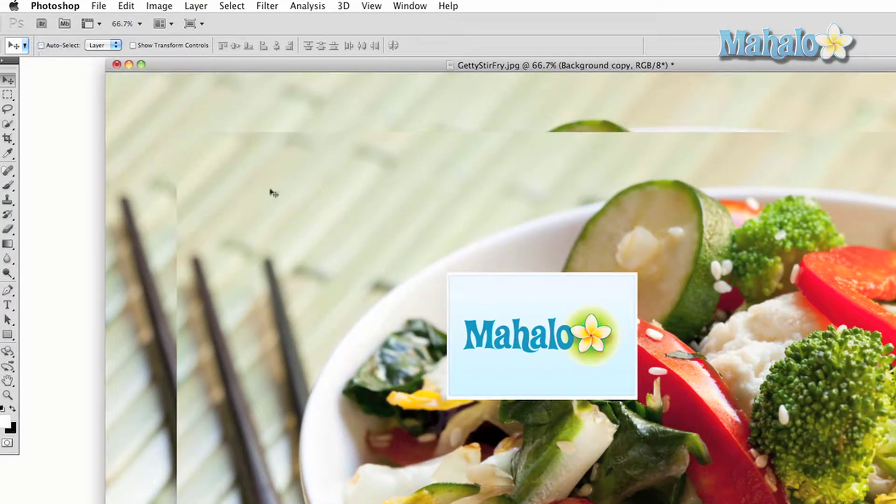
left_click_drag(404, 278, 400, 236)
left_click_drag(483, 324, 469, 337)
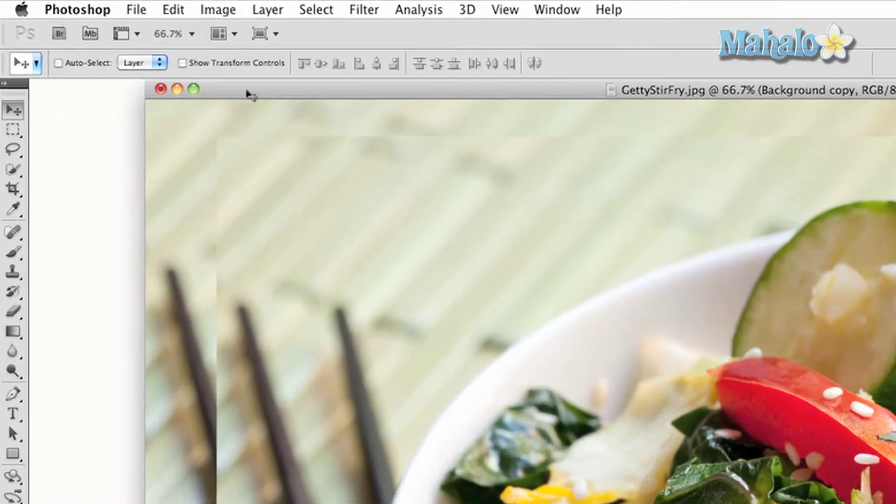
Show the transform controls, adjust the Background copy layer to about 98% width and height, and apply the transformation
left_click(75, 25)
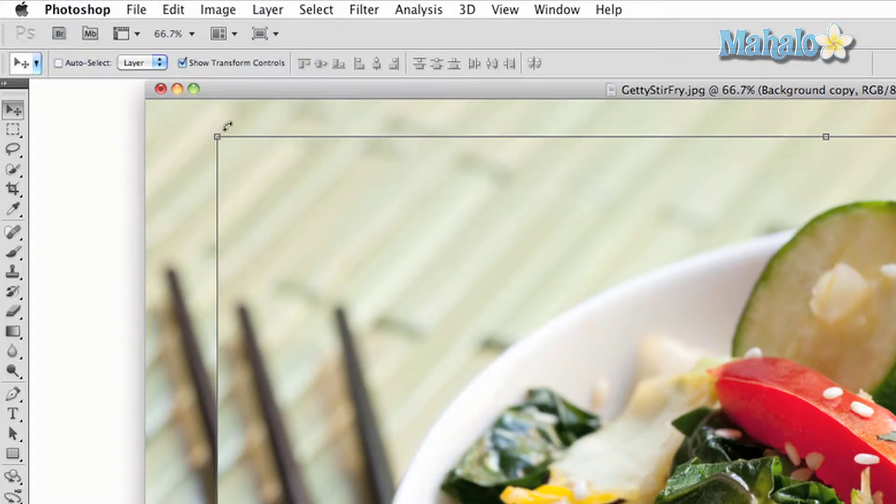
left_click_drag(226, 124, 266, 156)
left_click_drag(215, 138, 229, 157)
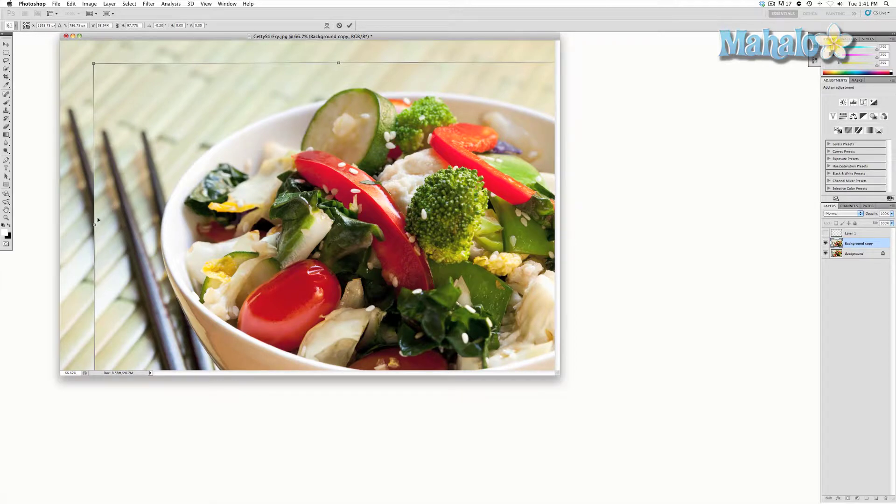
left_click_drag(94, 225, 96, 224)
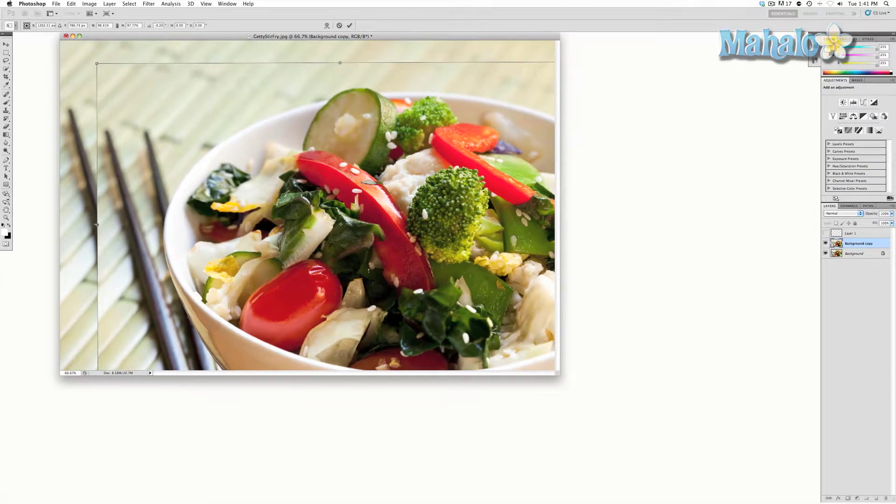
mouse_move(176, 143)
left_mouse_down()
mouse_move(167, 140)
mouse_move(174, 141)
left_mouse_up()
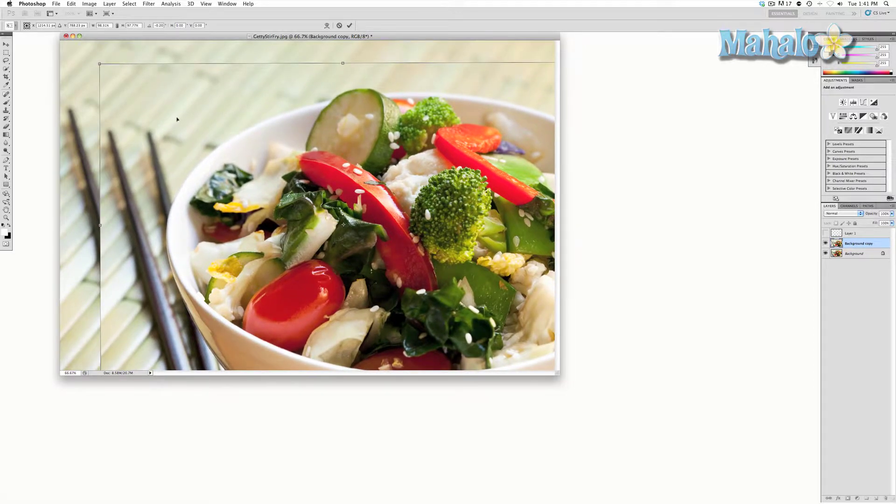
left_click(350, 25)
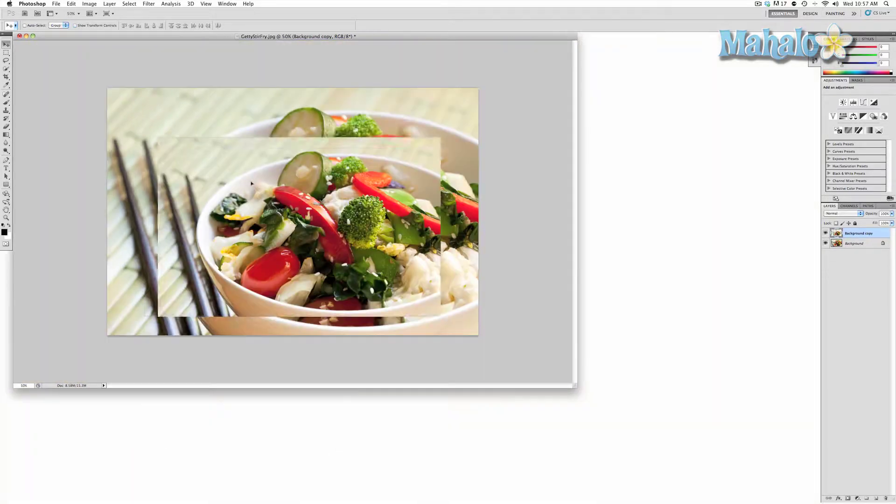
Move the Background copy layer slightly down and to the right, then nudge it further right in small increments
left_click_drag(285, 183, 308, 191)
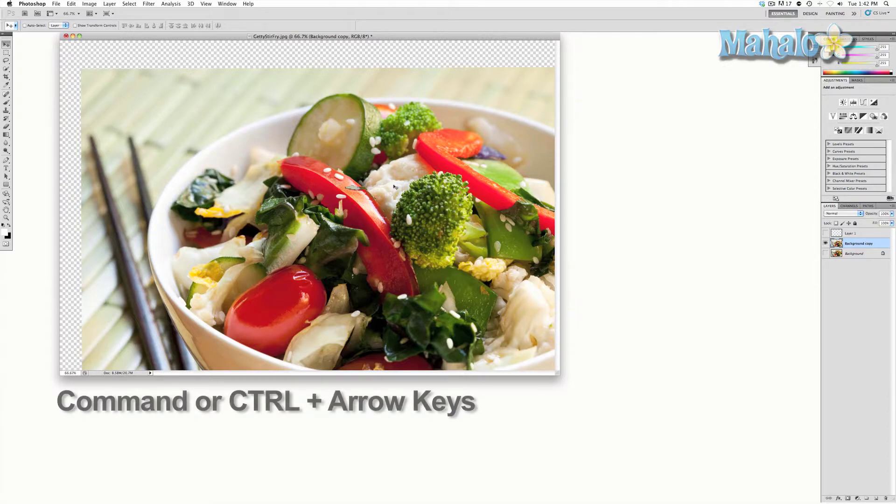
key("super+Right")
key("super+Right")
key("super+Right")
key("super+Right")
key("super+Right")
key("super+Right")
key("super+Right")
key("super+Right")
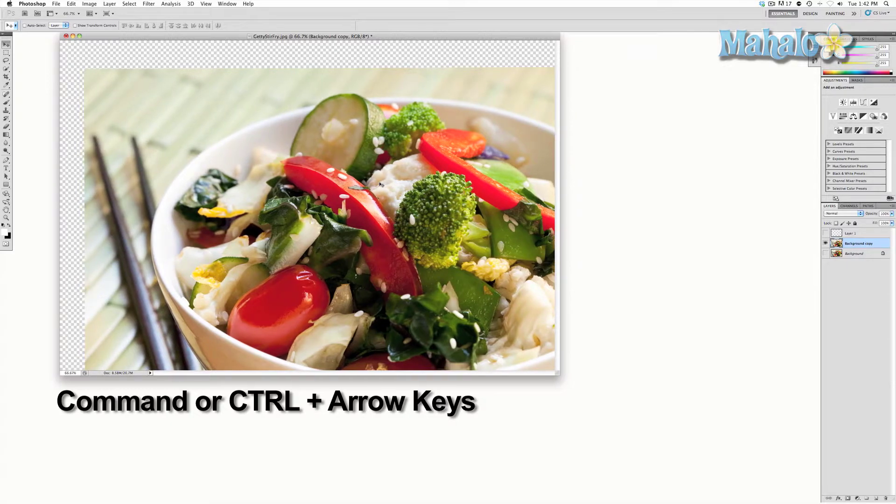
Nudge the Background copy layer up a little and then to the left in small increments
key("super+Up")
key("super+Up")
key("super+Up")
key("super+Up")
key("super+Left")
key("super+Left")
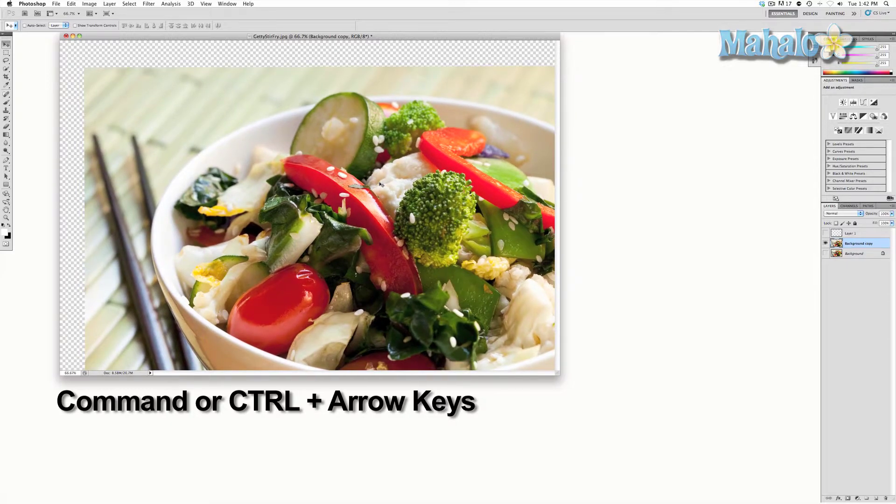
key("super+Left")
key("super+Left")
key("super+Left")
key("super+Left")
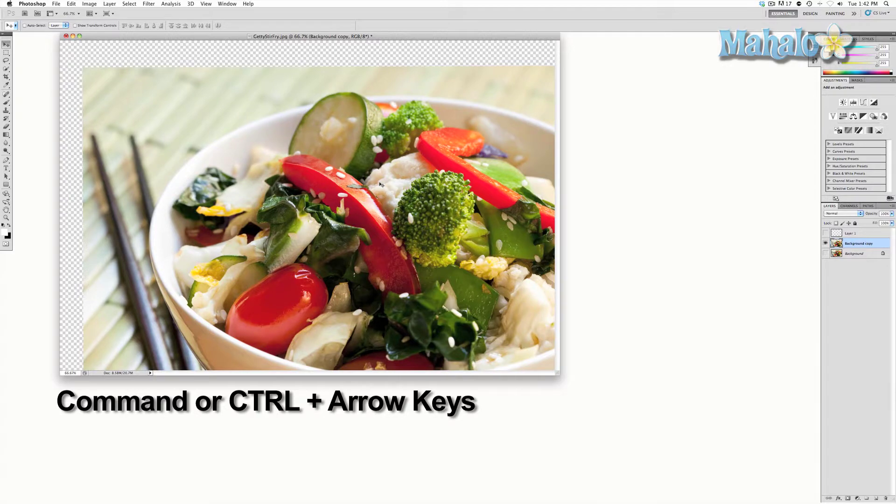
Nudge the Background copy layer repeatedly to the right in small increments
key("super+Right")
key("super+Right")
key("super+Right")
key("super+Right")
key("super+Right")
key("super+Right")
key("super+Right")
key("super+Right")
key("super+Right")
key("super+Right")
key("super+Right")
key("super+Right")
key("super+Right")
key("super+Right")
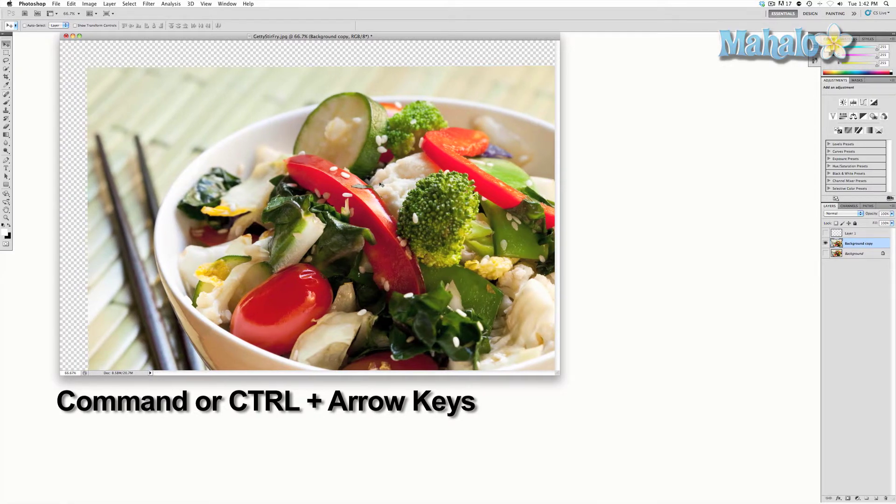
Shift the Background copy layer to the right and upward in larger nudge increments
key("shift+super+Right")
key("shift+super+Up")
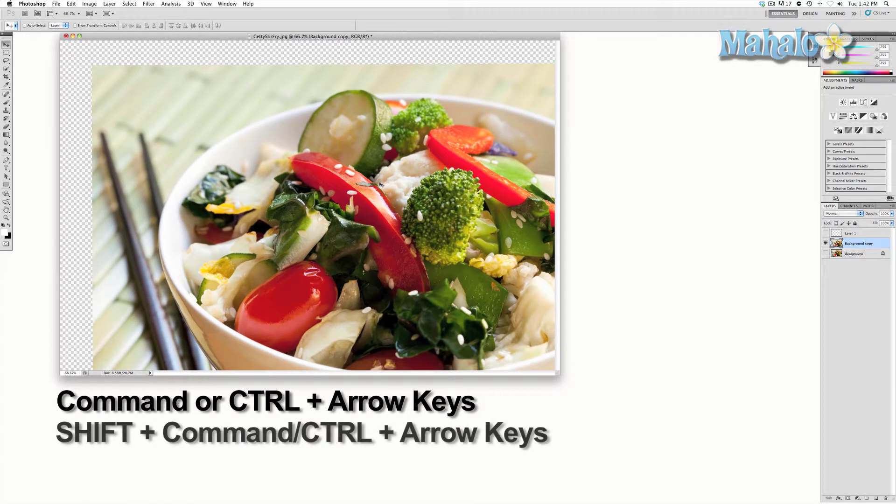
key("shift+super+Up")
key("shift+super+Up")
key("shift+super+Up")
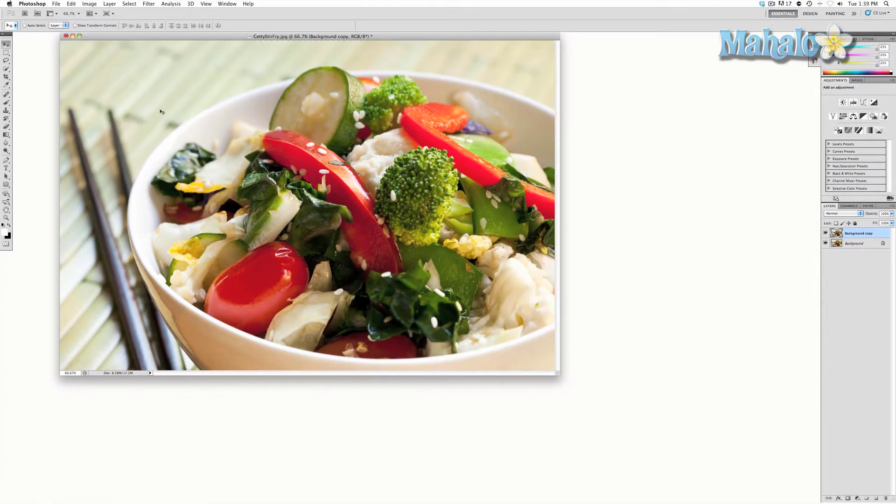
Offset the Background copy layer down and to the right, then list the layers under a point above the chopsticks without switching layers
left_click_drag(160, 111, 190, 122)
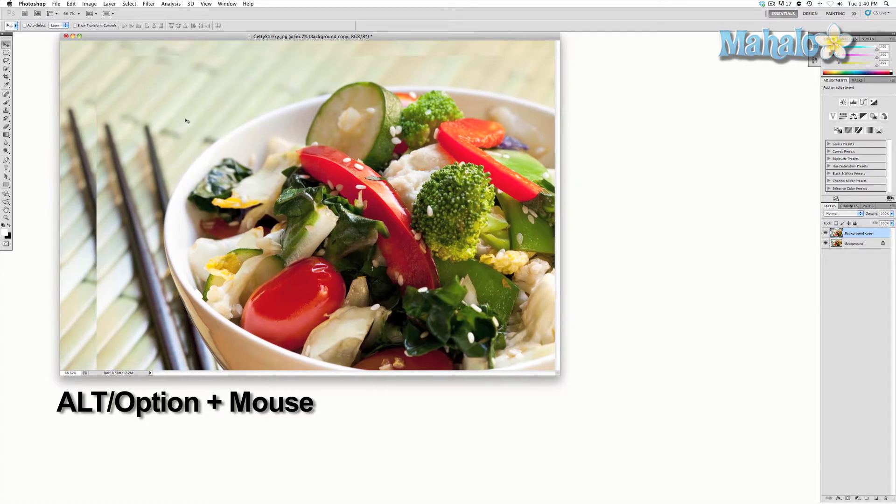
mouse_move(92, 100)
left_mouse_down()
mouse_move(116, 117)
mouse_move(78, 95)
mouse_move(86, 97)
left_mouse_up()
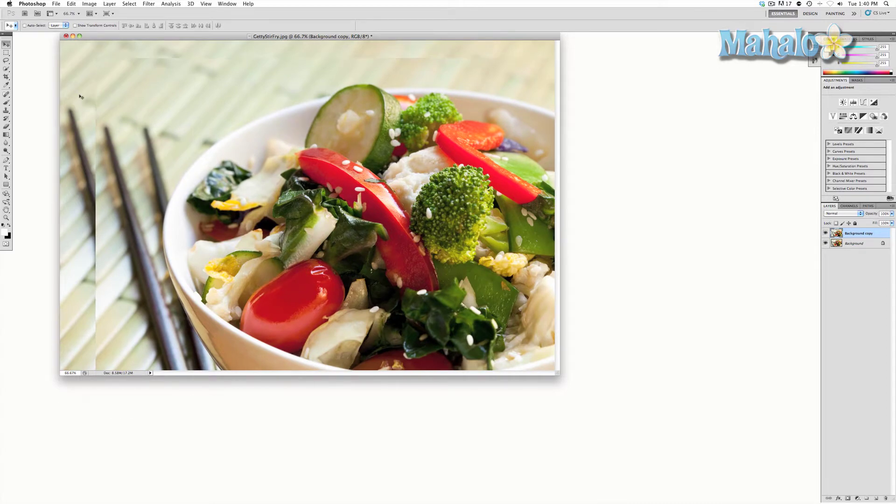
right_click(116, 99)
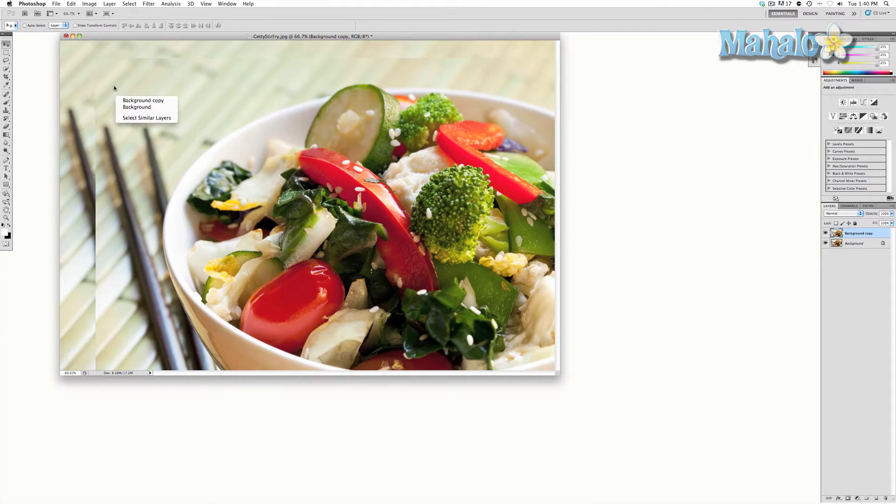
left_click(122, 91)
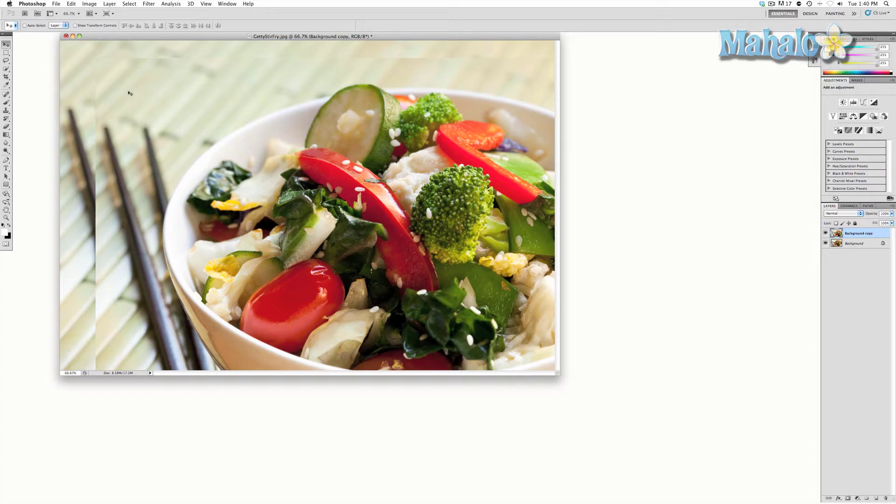